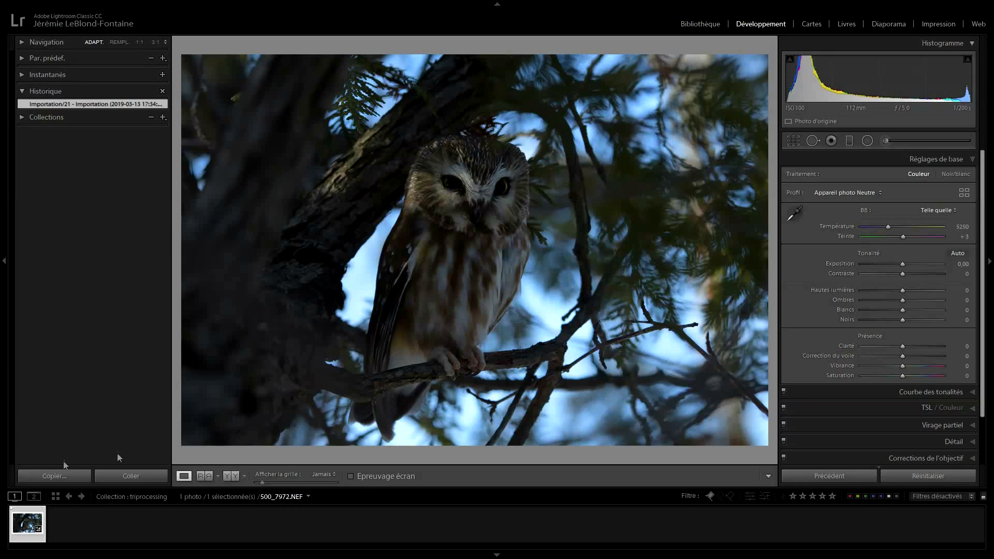
- Create two virtual copies of the owl photo 500_7972.NEF
{"action": "right_click", "coordinate": [16, 511]}
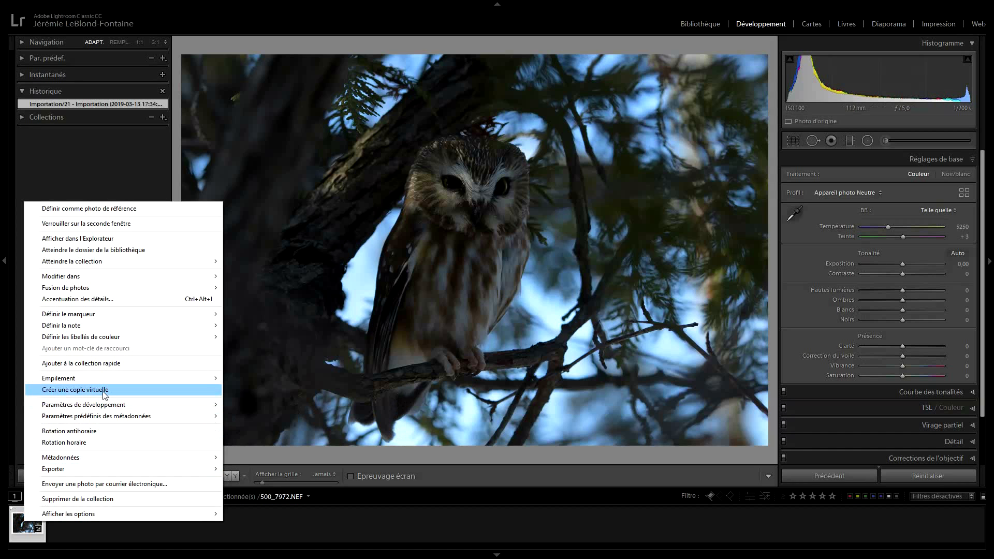
{"action": "left_click", "coordinate": [103, 389]}
{"action": "right_click", "coordinate": [58, 521]}
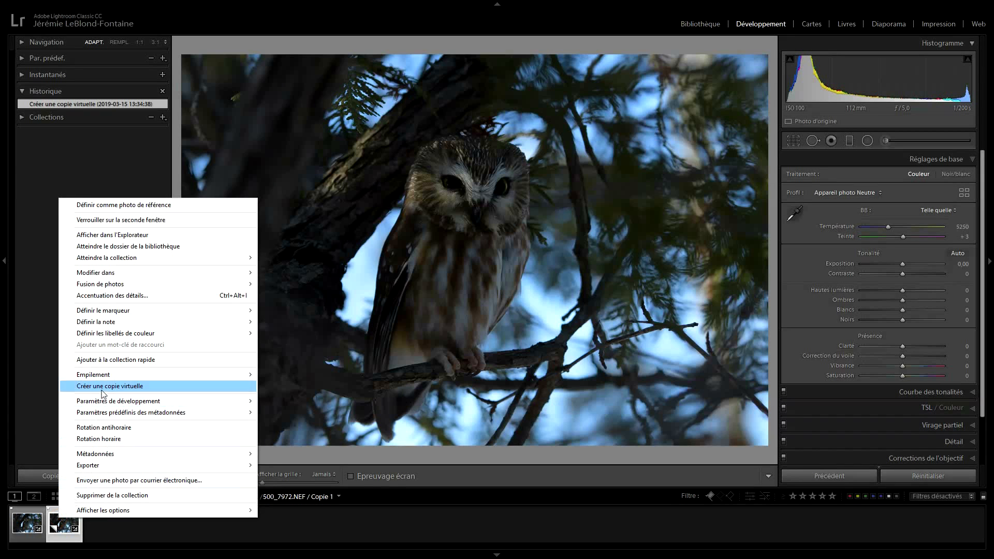
{"action": "left_click", "coordinate": [103, 387]}
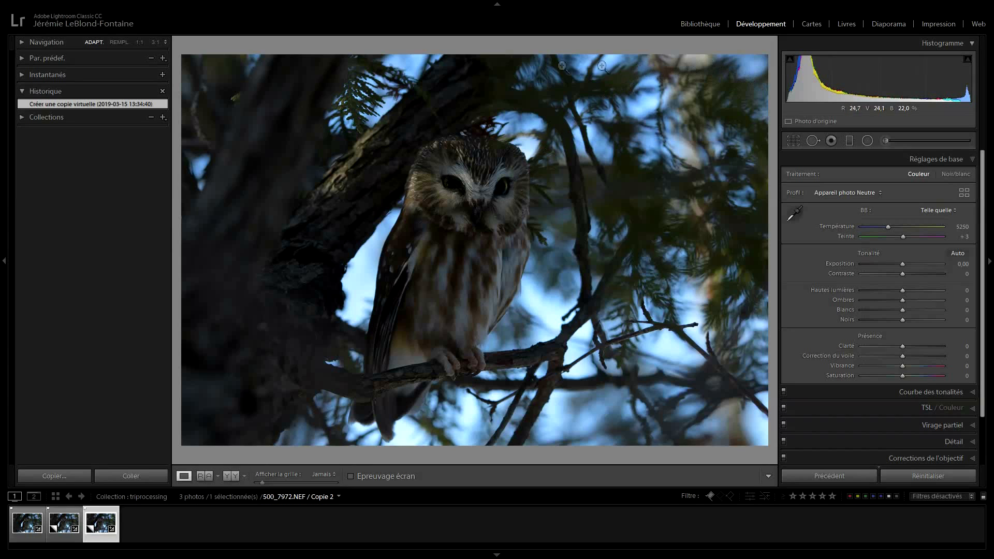
- On the original photo, set exposure to +1.37, highlights -12, shadows +15, whites +22 and blacks -13
{"action": "left_click", "coordinate": [20, 523]}
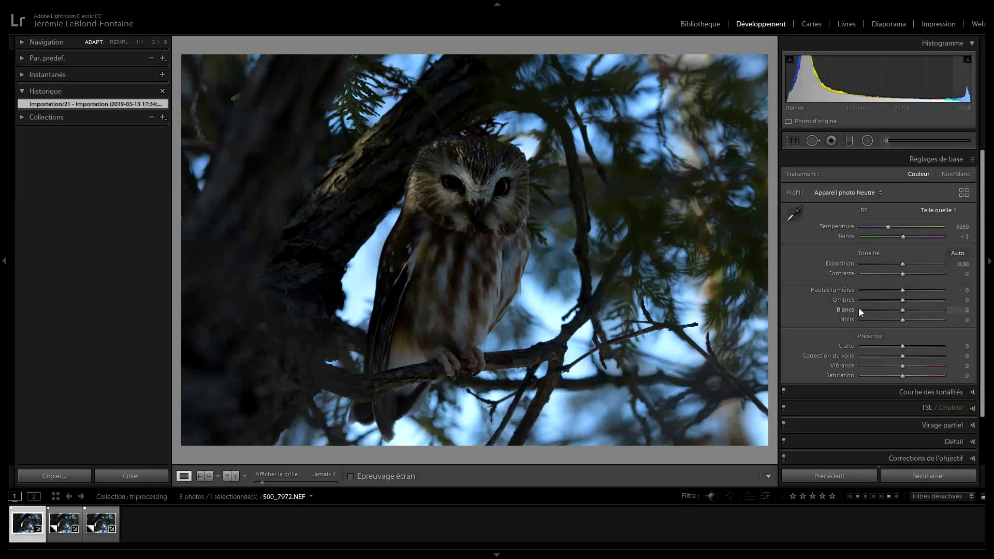
{"action": "left_click_drag", "start_coordinate": [908, 263], "coordinate": [915, 262]}
{"action": "mouse_move", "coordinate": [902, 319]}
{"action": "left_mouse_down"}
{"action": "mouse_move", "coordinate": [915, 309]}
{"action": "mouse_move", "coordinate": [908, 301]}
{"action": "left_mouse_up"}
{"action": "left_click_drag", "start_coordinate": [902, 290], "coordinate": [898, 290]}
- Set the original photo's clarity to +4, dehaze to +7 and vibrance to +20
{"action": "left_click_drag", "start_coordinate": [903, 346], "coordinate": [907, 348]}
{"action": "left_click_drag", "start_coordinate": [902, 355], "coordinate": [912, 366]}
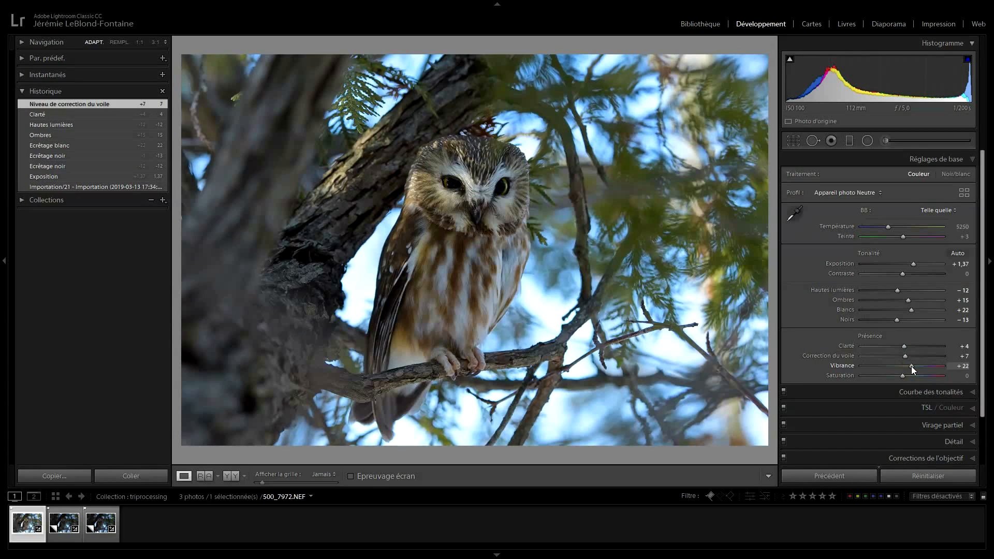
{"action": "left_click_drag", "start_coordinate": [911, 366], "coordinate": [910, 366]}
- In the camera calibration, set the primary saturations to red +25, green +27 and blue +30
{"action": "scroll", "coordinate": [969, 440], "scroll_direction": "down", "scroll_amount": 2}
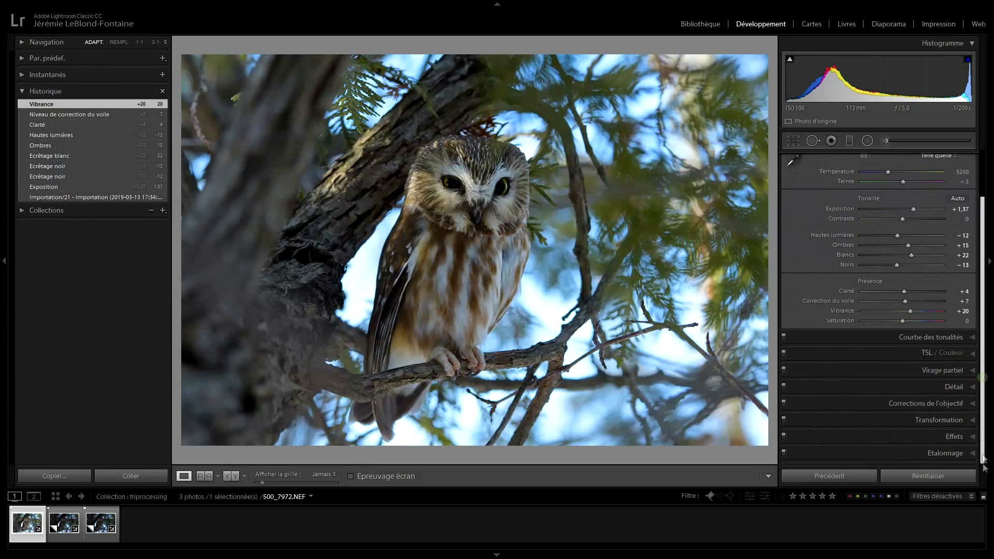
{"action": "left_click", "coordinate": [967, 454]}
{"action": "left_click_drag", "start_coordinate": [912, 372], "coordinate": [913, 371]}
{"action": "left_click_drag", "start_coordinate": [913, 409], "coordinate": [915, 409]}
{"action": "left_click_drag", "start_coordinate": [908, 444], "coordinate": [913, 443]}
{"action": "left_click", "coordinate": [970, 292]}
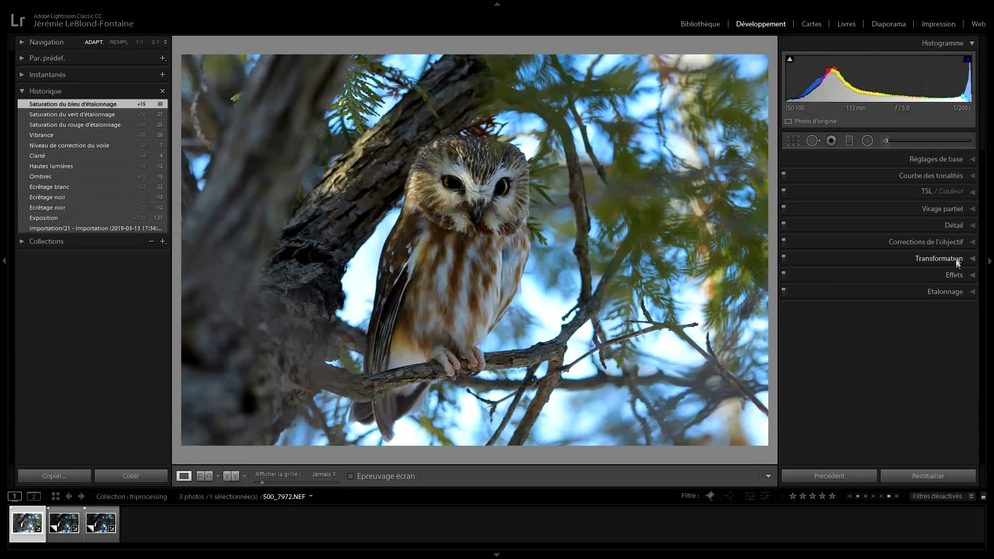
- Check the lens correction settings and examine the owl's face at 1:1 with the detail settings open
{"action": "left_click", "coordinate": [932, 242]}
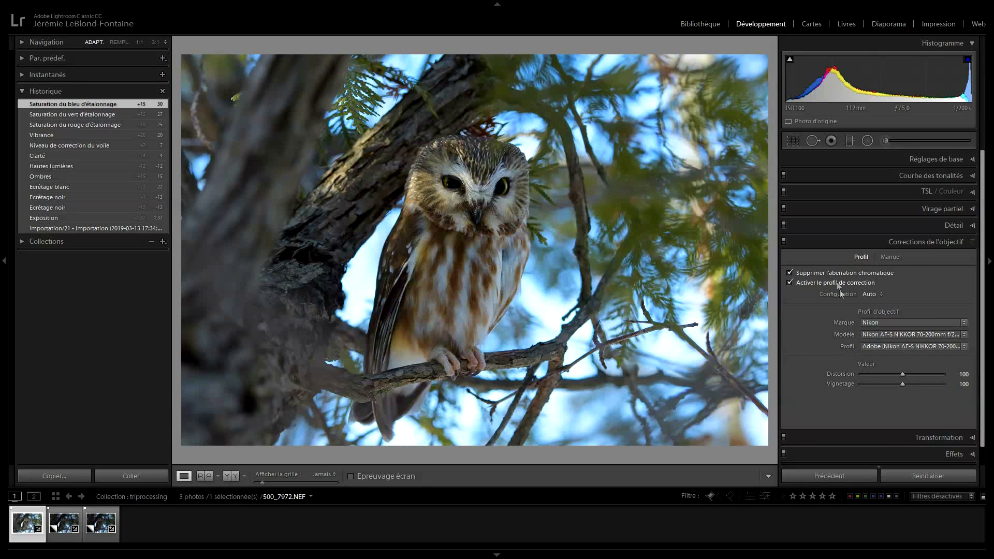
{"action": "left_click", "coordinate": [963, 242]}
{"action": "left_click", "coordinate": [963, 226]}
{"action": "left_click", "coordinate": [447, 181]}
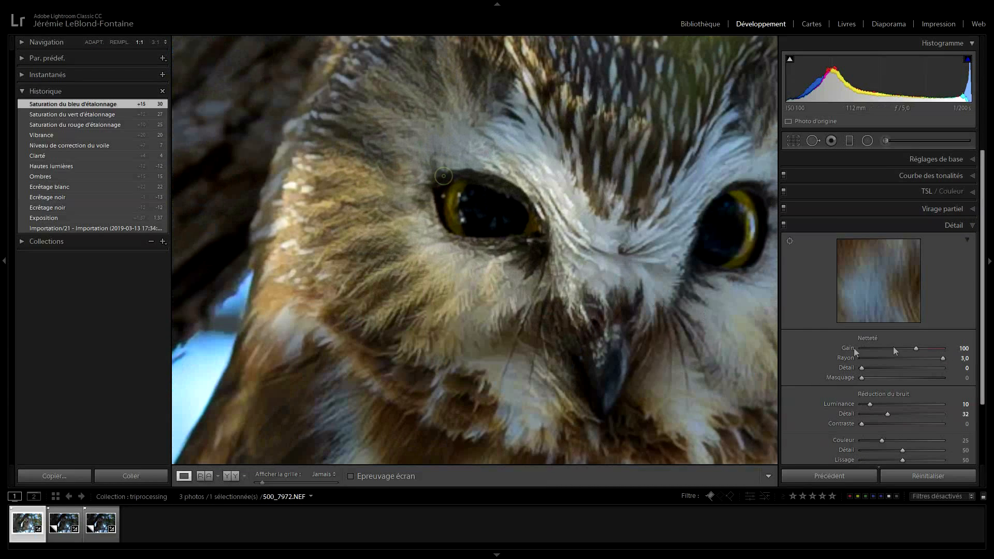
{"action": "left_click_drag", "start_coordinate": [588, 217], "coordinate": [554, 225]}
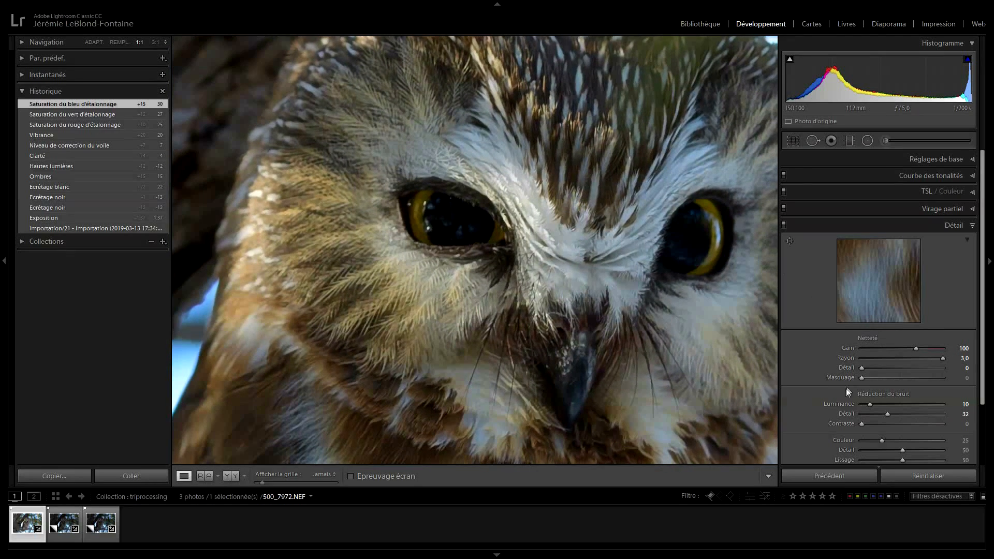
{"action": "left_click_drag", "start_coordinate": [685, 311], "coordinate": [650, 284]}
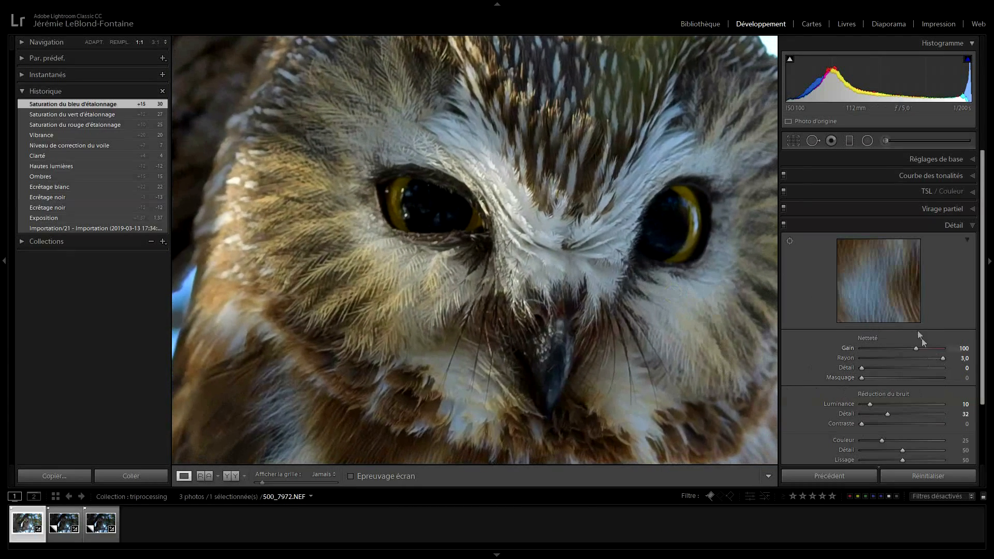
- Set the sharpening to amount 121, radius 2.2 and detail 6
{"action": "left_click", "coordinate": [878, 358]}
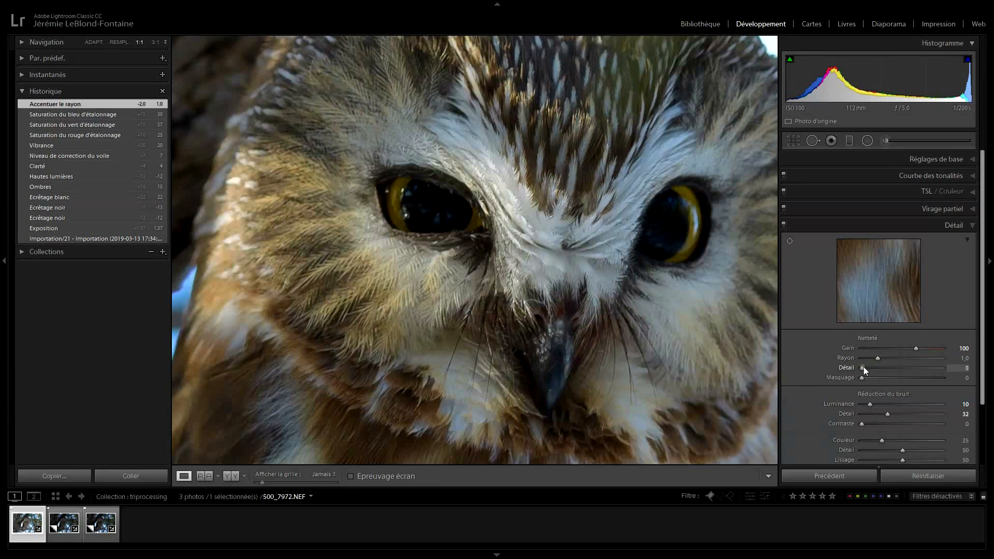
{"action": "left_click", "coordinate": [865, 367], "text": "alt"}
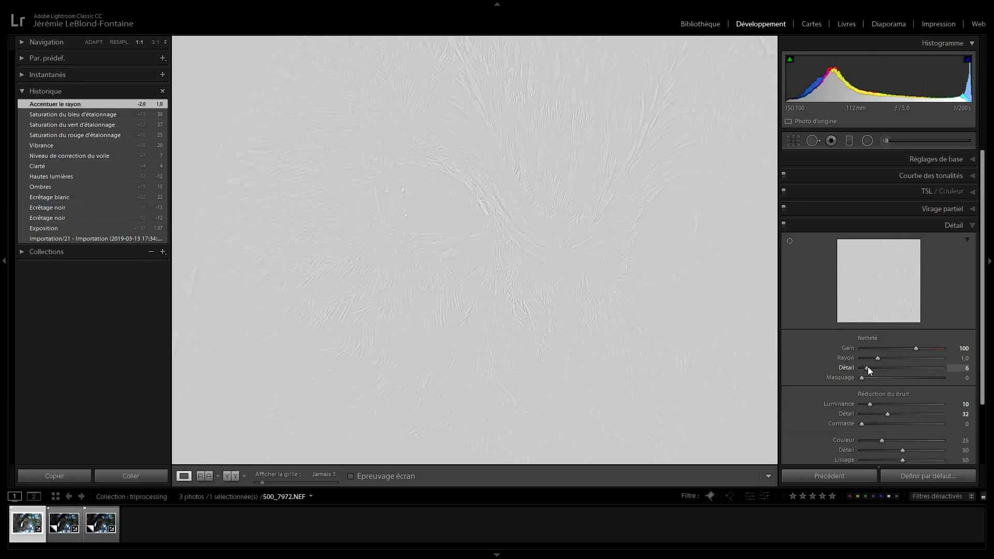
{"action": "left_click_drag", "start_coordinate": [877, 359], "coordinate": [927, 348]}
{"action": "left_click_drag", "start_coordinate": [559, 332], "coordinate": [572, 347]}
{"action": "left_click", "coordinate": [566, 251]}
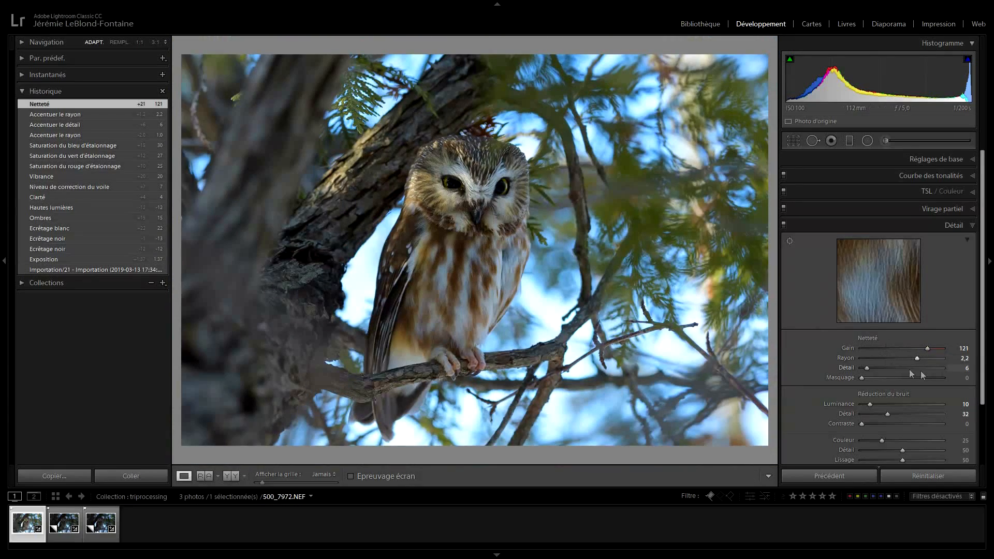
- Set the luminance noise reduction to 0 and check the owl's eyes at 1:1
{"action": "left_click_drag", "start_coordinate": [845, 407], "coordinate": [837, 407]}
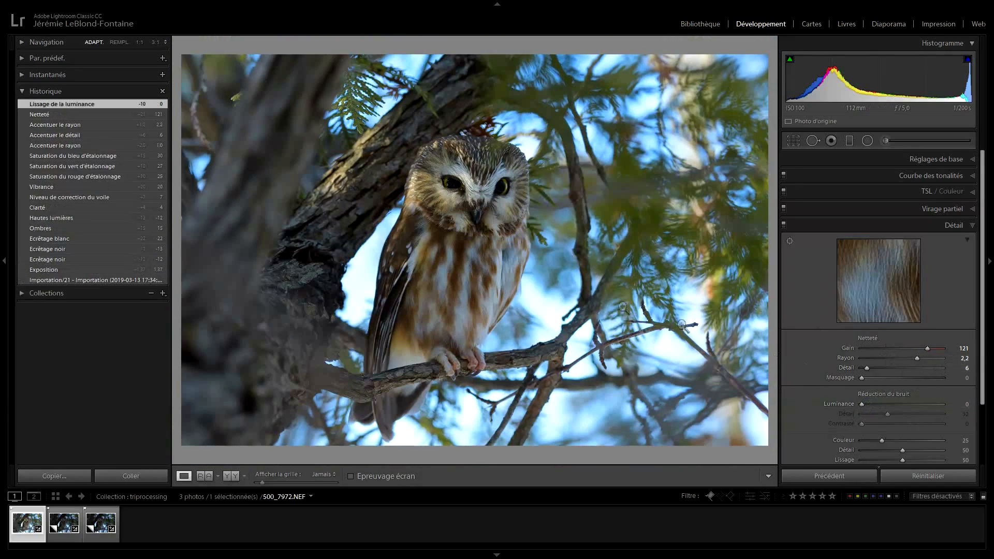
{"action": "left_click", "coordinate": [453, 188]}
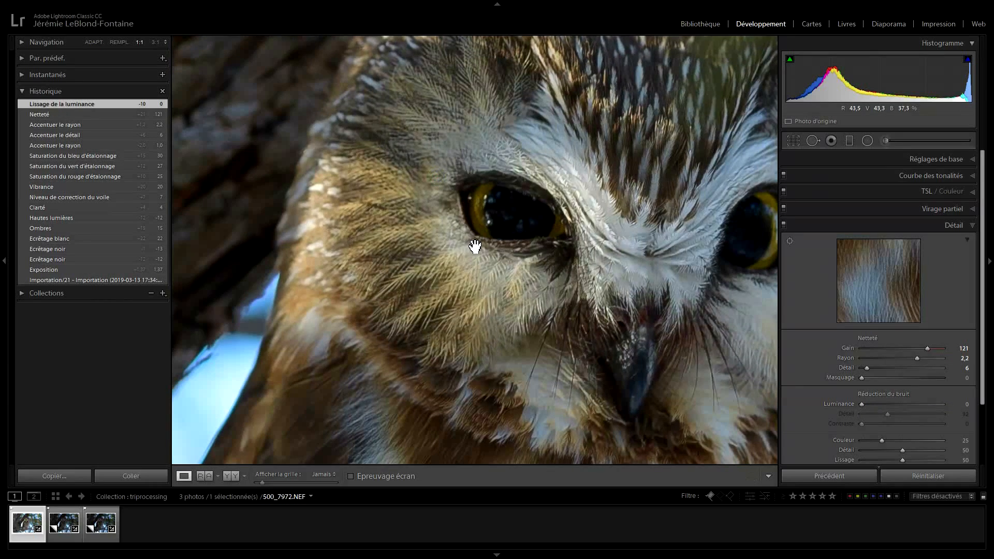
{"action": "left_click", "coordinate": [611, 215]}
{"action": "left_click", "coordinate": [954, 225]}
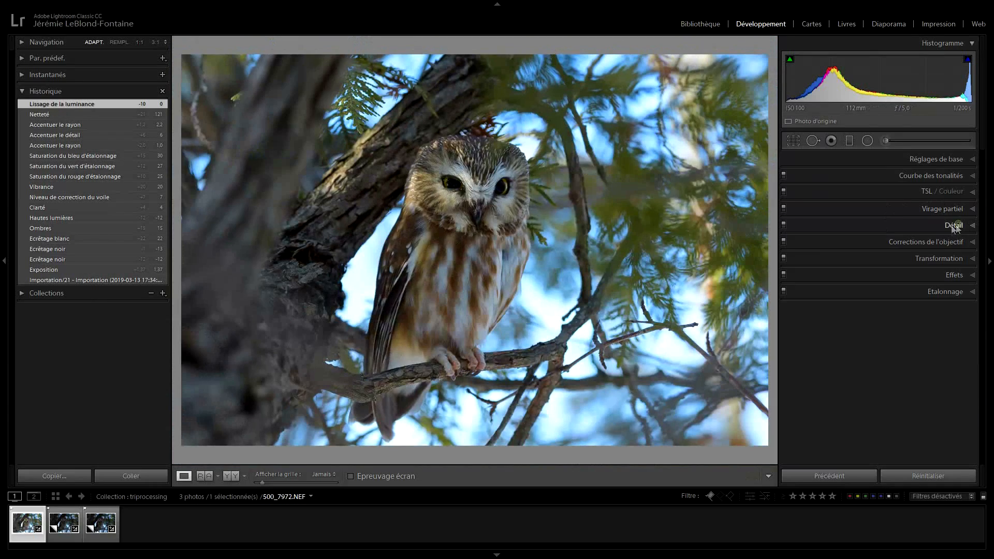
- Set the original photo's contrast to +6 and blacks to -6
{"action": "left_click", "coordinate": [953, 160]}
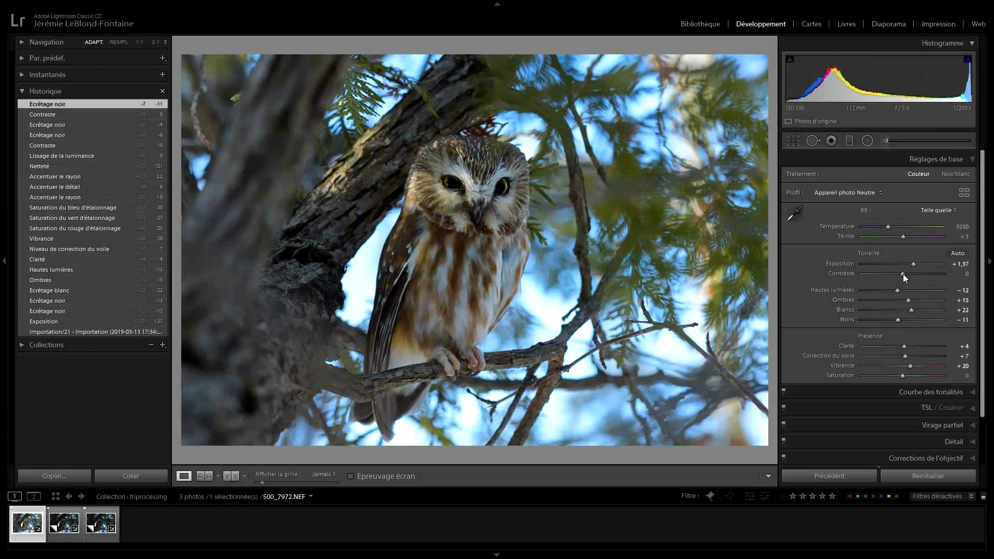
{"action": "left_click_drag", "start_coordinate": [904, 275], "coordinate": [905, 274]}
{"action": "left_click_drag", "start_coordinate": [898, 320], "coordinate": [900, 320]}
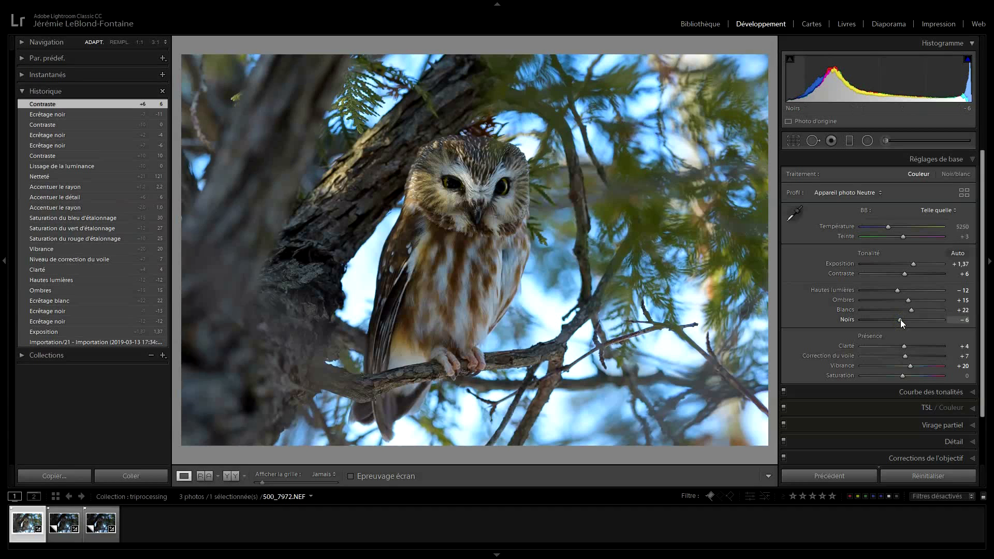
{"action": "left_click_drag", "start_coordinate": [900, 320], "coordinate": [900, 320]}
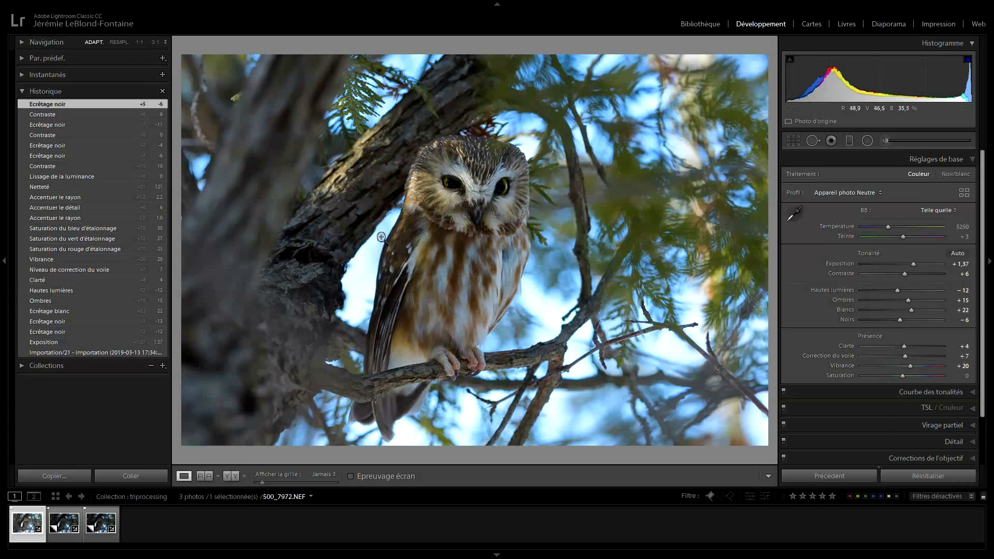
- Apply the original photo's settings to the first virtual copy and lower its exposure to about 0
{"action": "key", "text": "ctrl+apostrophe"}
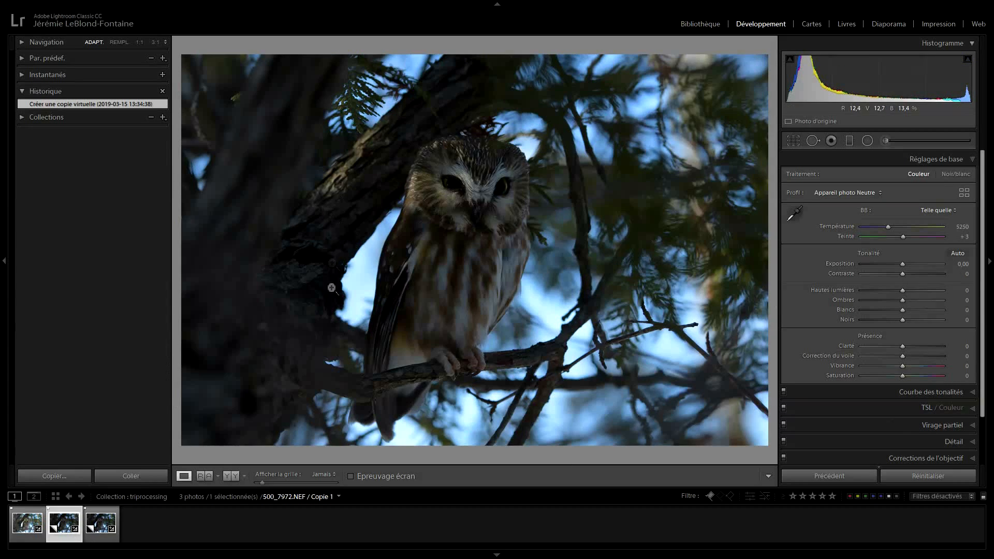
{"action": "left_click", "coordinate": [823, 477]}
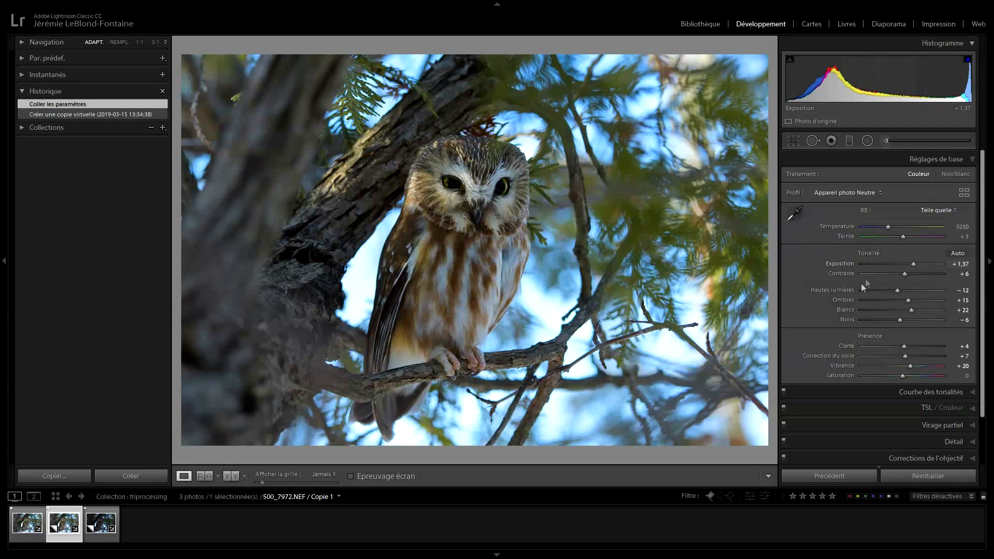
{"action": "left_click", "coordinate": [902, 266]}
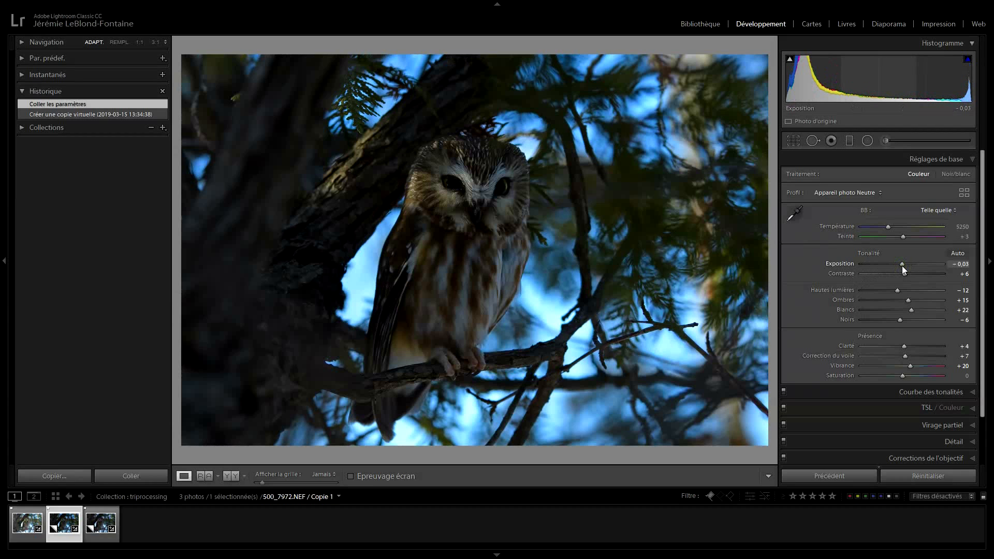
{"action": "left_click_drag", "start_coordinate": [902, 266], "coordinate": [902, 265]}
{"action": "double_click", "coordinate": [902, 265]}
{"action": "left_click_drag", "start_coordinate": [902, 266], "coordinate": [901, 265]}
{"action": "left_click_drag", "start_coordinate": [902, 266], "coordinate": [903, 265]}
- Apply the original photo's settings to the second virtual copy and raise its exposure to +2.26
{"action": "left_click", "coordinate": [94, 523]}
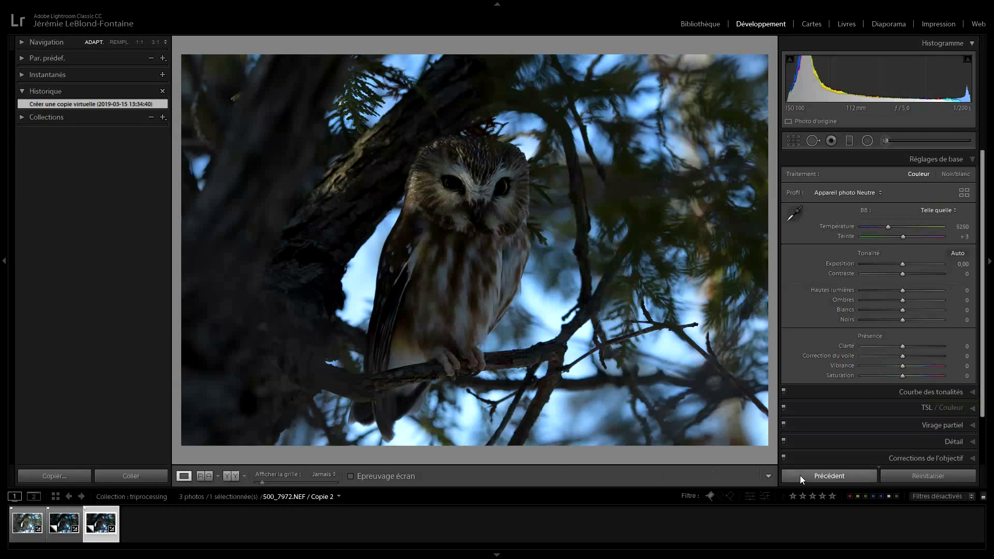
{"action": "left_click", "coordinate": [31, 528]}
{"action": "left_click", "coordinate": [98, 528]}
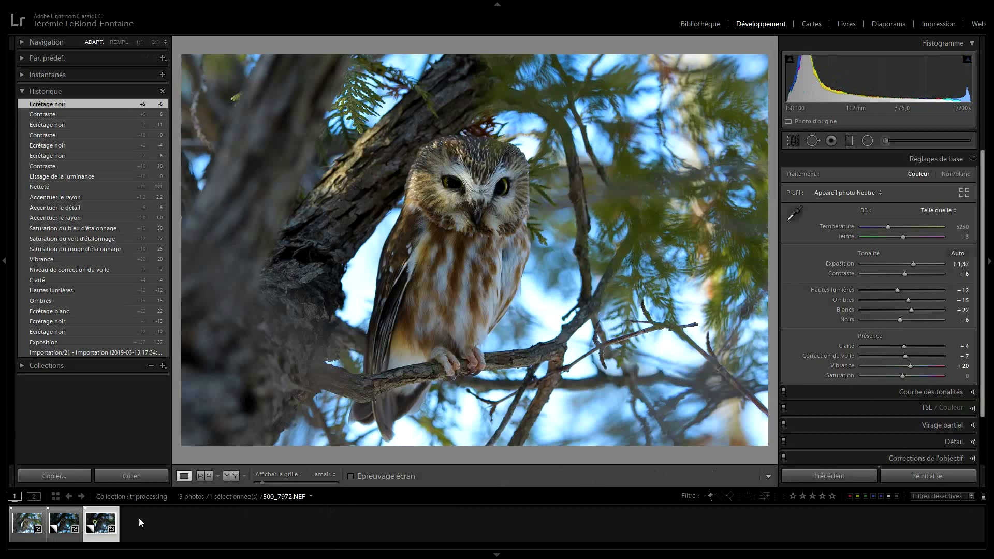
{"action": "left_click", "coordinate": [829, 476]}
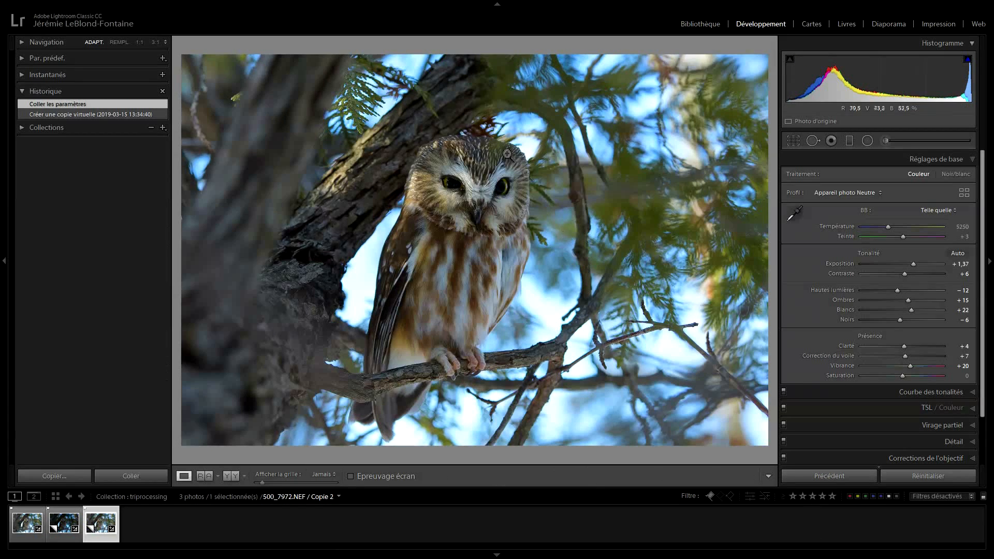
{"action": "left_click_drag", "start_coordinate": [918, 265], "coordinate": [921, 262]}
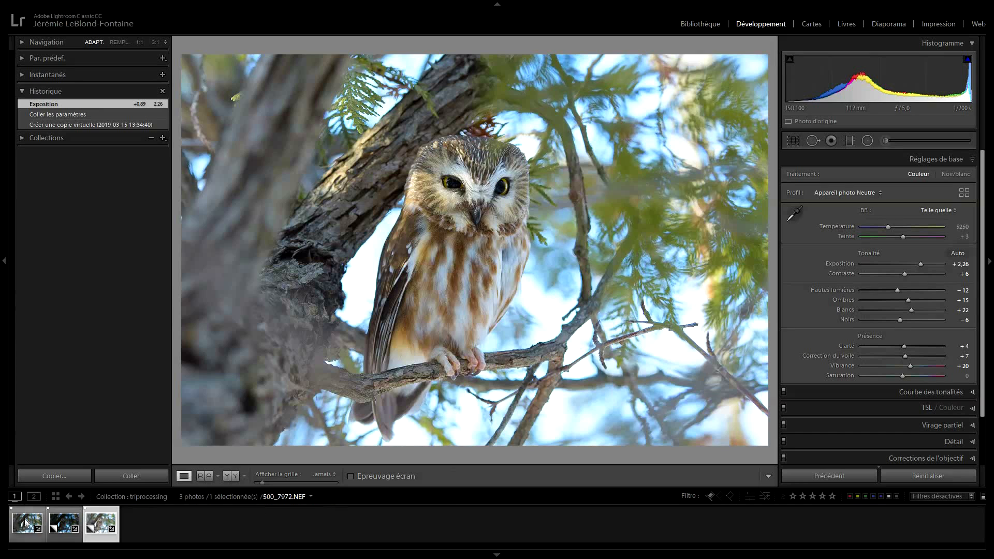
- Select all three versions and open them together as layers in Photoshop
{"action": "key", "text": "ctrl+a"}
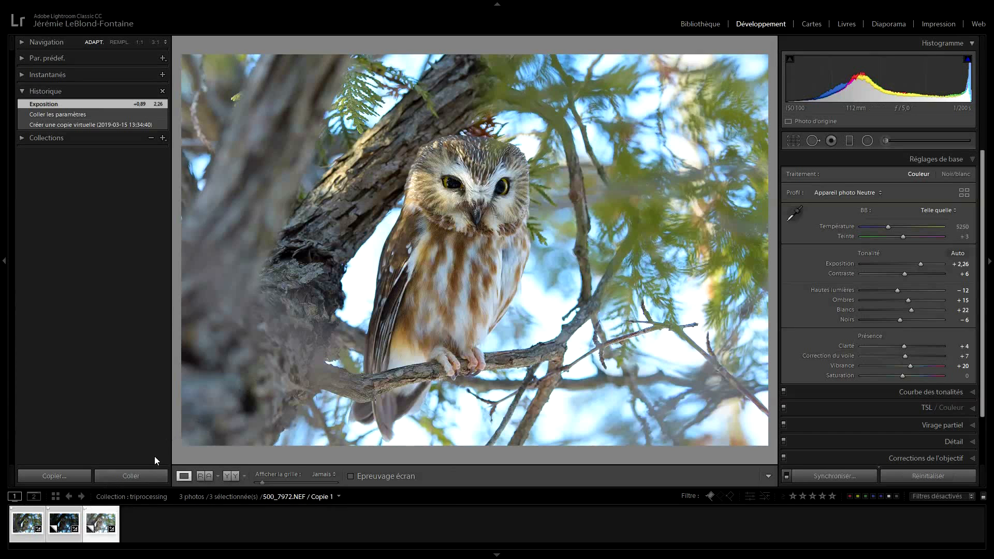
{"action": "right_click", "coordinate": [100, 529]}
{"action": "mouse_move", "coordinate": [189, 282]}
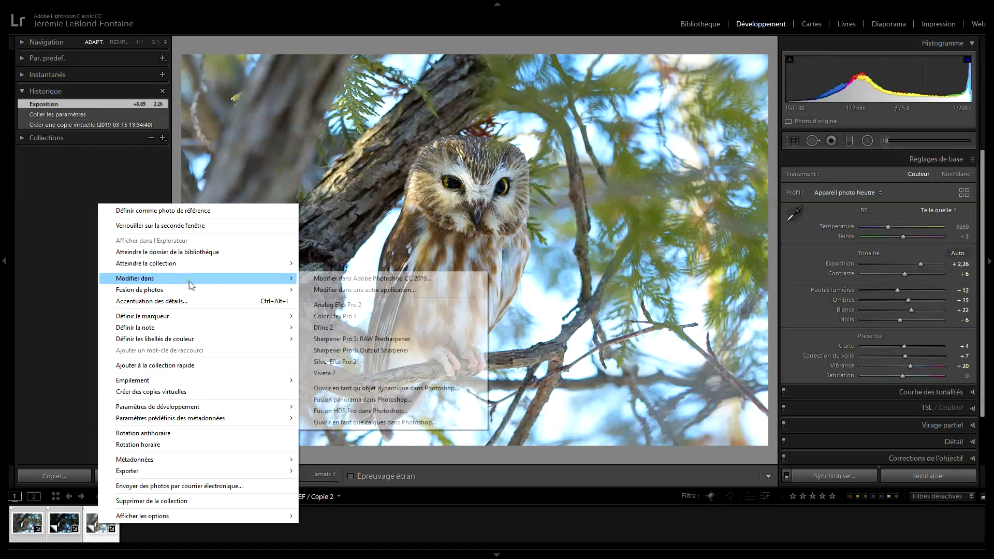
{"action": "left_click", "coordinate": [360, 423]}
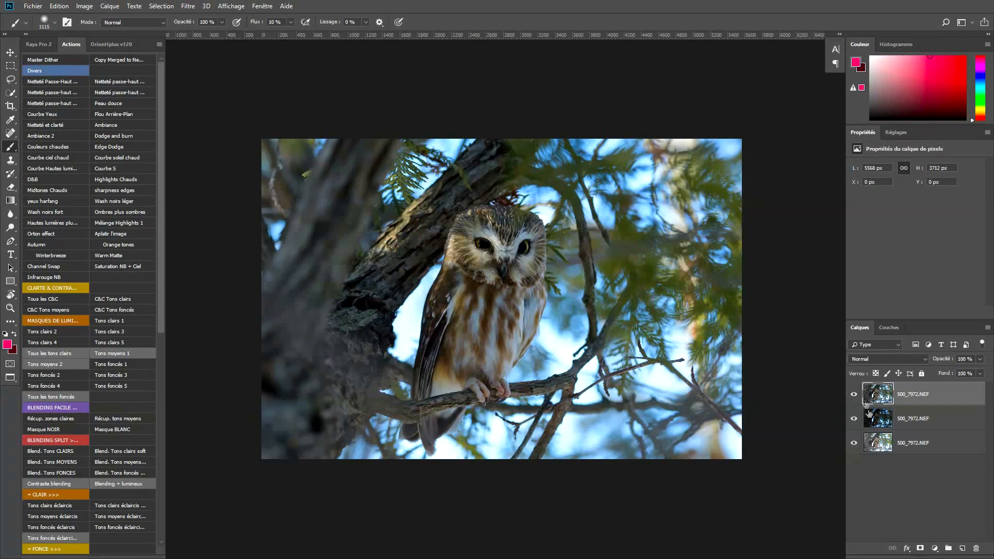
- Rename the three layers from top to bottom as base, ciel and yeux
{"action": "double_click", "coordinate": [909, 395]}
{"action": "type", "text": "base"}
{"action": "key", "text": "Return"}
{"action": "double_click", "coordinate": [910, 418]}
{"action": "type", "text": "ciel"}
{"action": "key", "text": "Return"}
{"action": "double_click", "coordinate": [908, 443]}
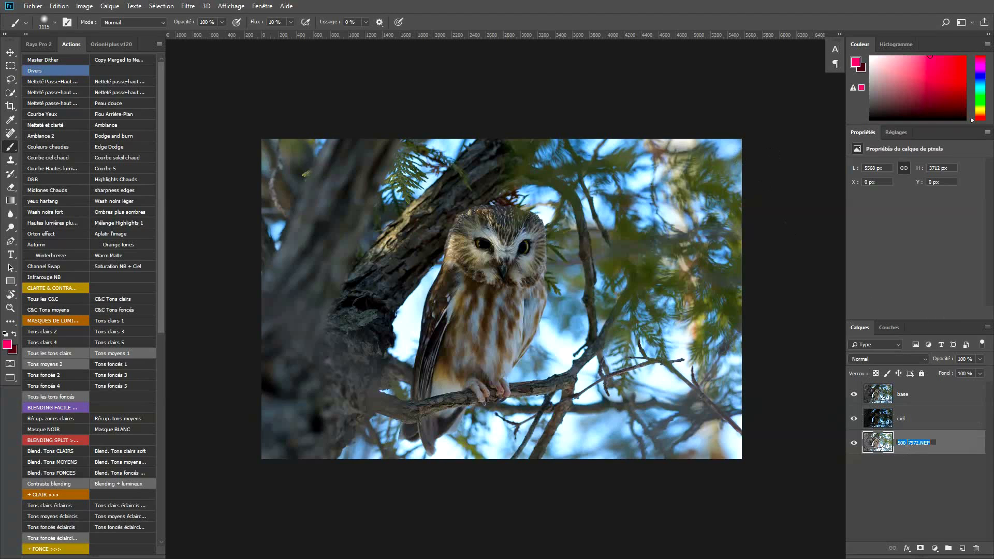
{"action": "type", "text": "yeux"}
{"action": "key", "text": "Return"}
- Move the base layer to the bottom of the stack and hide the ciel and yeux layers
{"action": "left_click_drag", "start_coordinate": [902, 391], "coordinate": [908, 459]}
{"action": "left_click_drag", "start_coordinate": [854, 395], "coordinate": [855, 446]}
{"action": "left_click", "coordinate": [855, 442]}
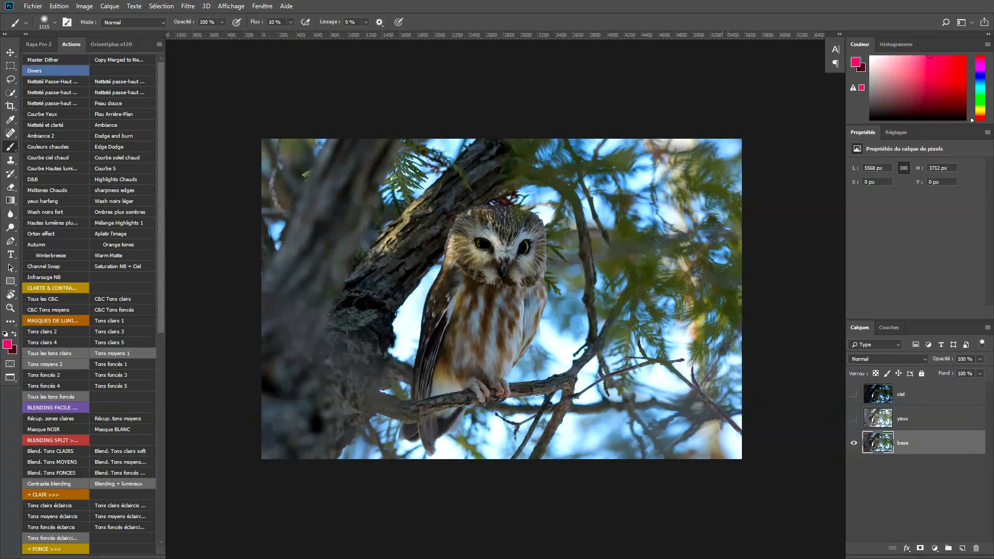
- Show the yeux layer over the owl's head and add a black layer mask that hides it
{"action": "key", "text": "z"}
{"action": "left_click_drag", "start_coordinate": [493, 240], "coordinate": [674, 298]}
{"action": "left_click", "coordinate": [854, 418]}
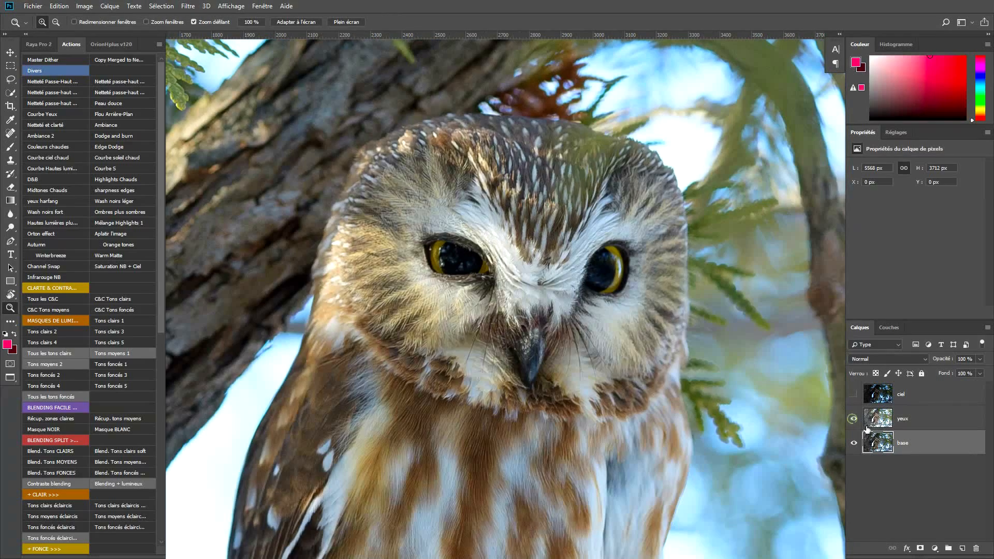
{"action": "left_click", "coordinate": [913, 418]}
{"action": "key", "text": "alt"}
{"action": "left_click", "coordinate": [921, 550], "text": "alt"}
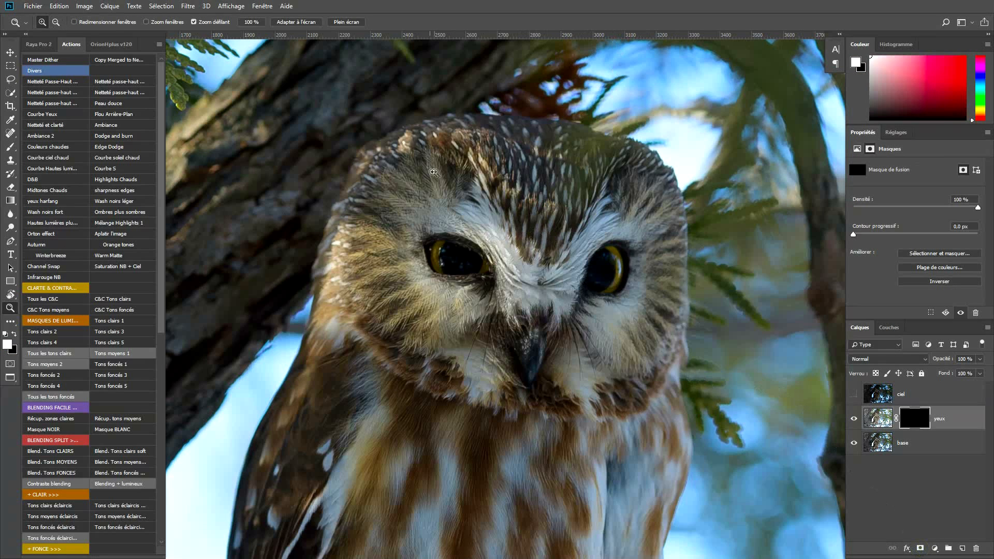
- Target the yeux layer's mask and prepare a soft white brush at 107 px, 0% hardness and 2% flow
{"action": "key", "text": "b"}
{"action": "right_click", "coordinate": [523, 185]}
{"action": "left_click_drag", "start_coordinate": [636, 218], "coordinate": [617, 213]}
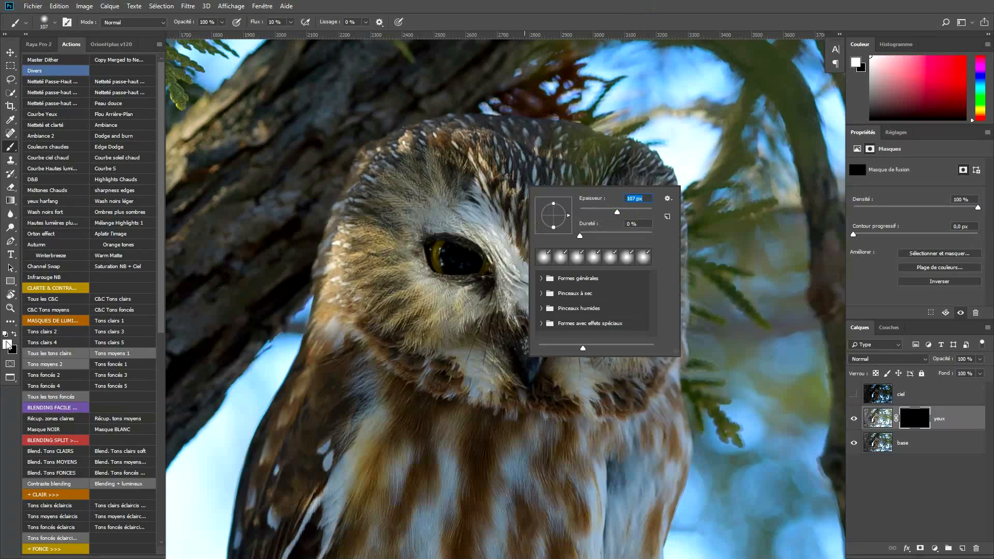
{"action": "left_click", "coordinate": [918, 422]}
{"action": "left_click_drag", "start_coordinate": [257, 23], "coordinate": [253, 24]}
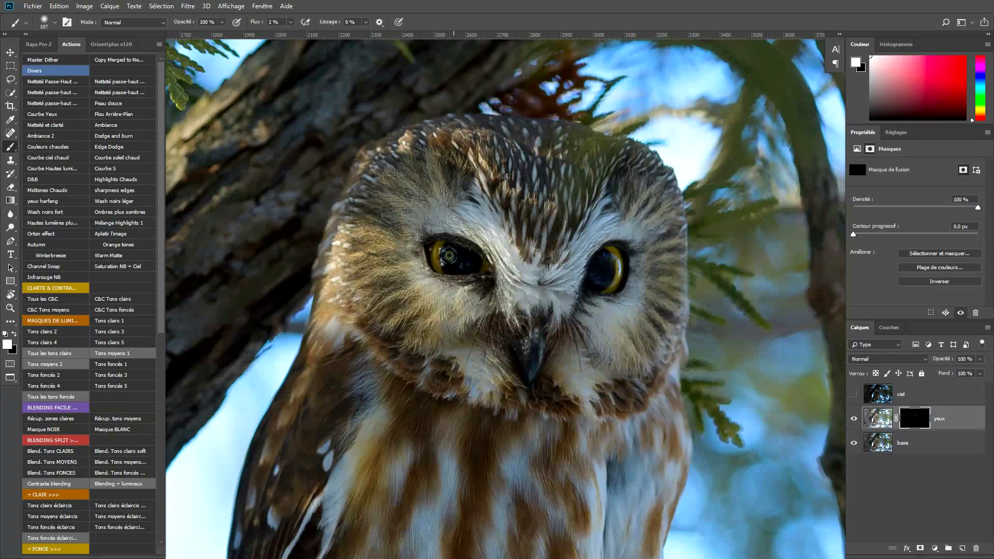
- Reduce the brush to 33 px and paint white on the yeux mask over the irises of both owl eyes
{"action": "right_click", "coordinate": [516, 249]}
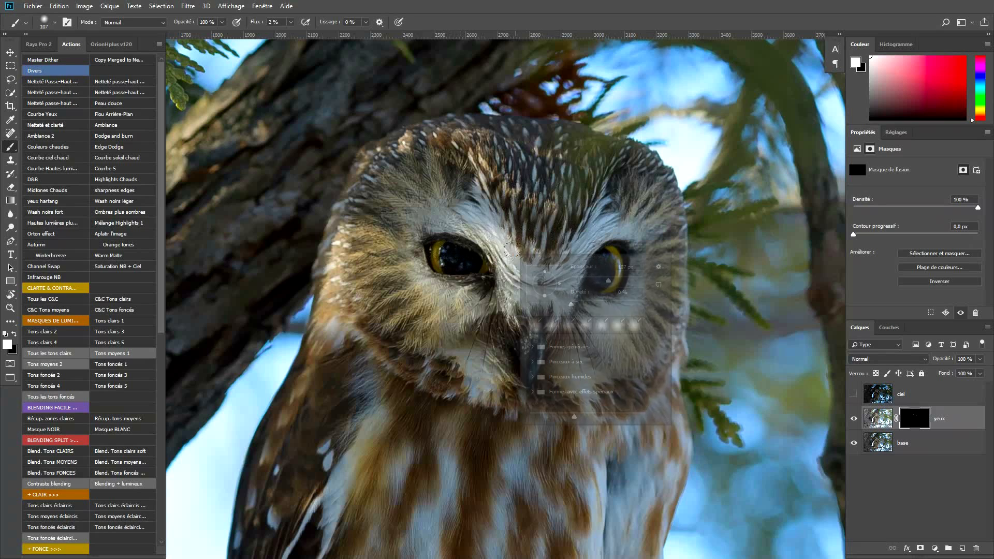
{"action": "left_click_drag", "start_coordinate": [609, 281], "coordinate": [582, 280]}
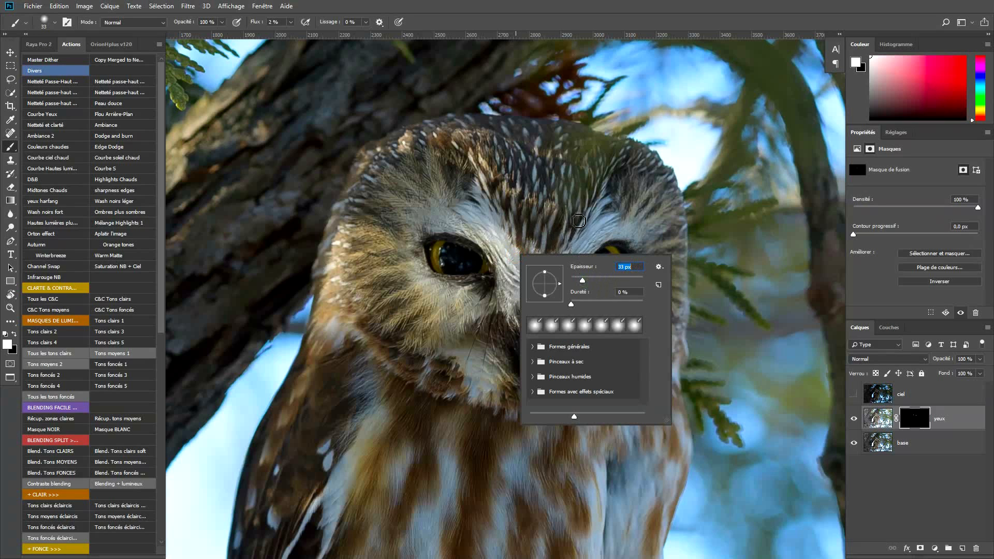
{"action": "left_click", "coordinate": [680, 23]}
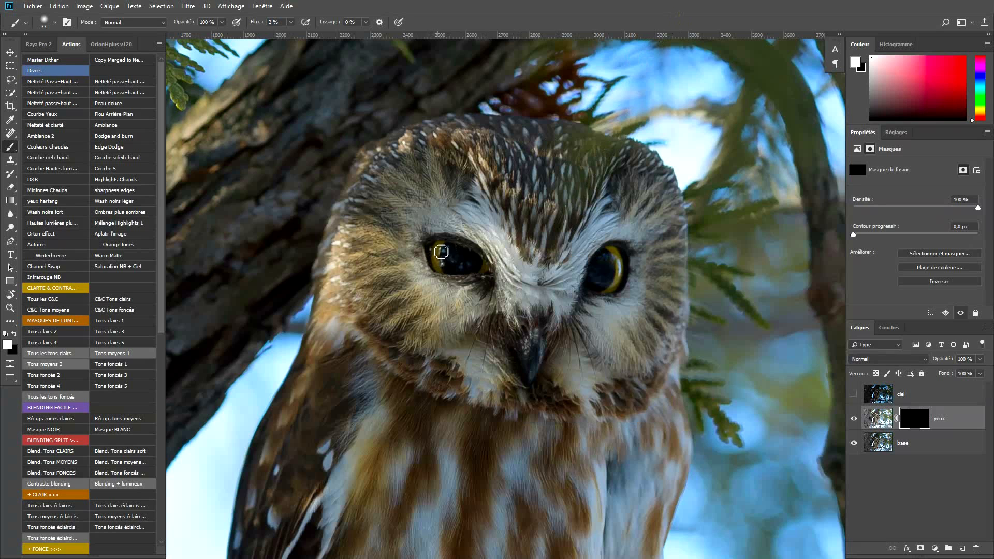
{"action": "mouse_move", "coordinate": [439, 257]}
{"action": "left_mouse_down"}
{"action": "mouse_move", "coordinate": [440, 272]}
{"action": "mouse_move", "coordinate": [440, 247]}
{"action": "mouse_move", "coordinate": [441, 262]}
{"action": "left_mouse_up"}
{"action": "mouse_move", "coordinate": [628, 273]}
{"action": "left_mouse_down"}
{"action": "mouse_move", "coordinate": [617, 255]}
{"action": "mouse_move", "coordinate": [622, 278]}
{"action": "left_mouse_up"}
- Compare the owl's eyes with the yeux layer hidden and shown, both close up and in the whole picture
{"action": "left_click", "coordinate": [855, 418]}
{"action": "left_click", "coordinate": [855, 418]}
{"action": "left_click", "coordinate": [855, 418]}
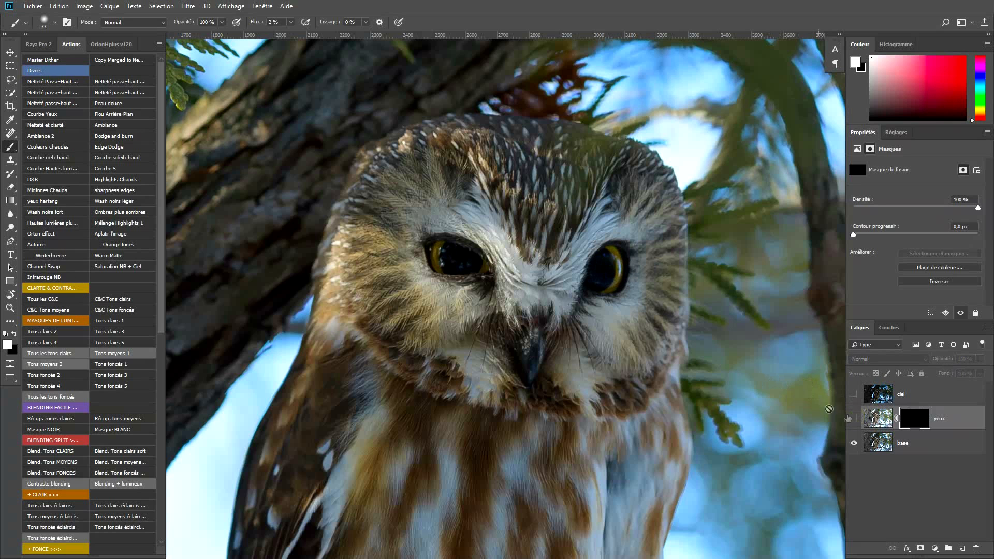
{"action": "left_click", "coordinate": [855, 419]}
{"action": "key", "text": "z"}
{"action": "left_click_drag", "start_coordinate": [609, 301], "coordinate": [469, 303]}
{"action": "left_click", "coordinate": [857, 418]}
{"action": "left_click", "coordinate": [857, 418]}
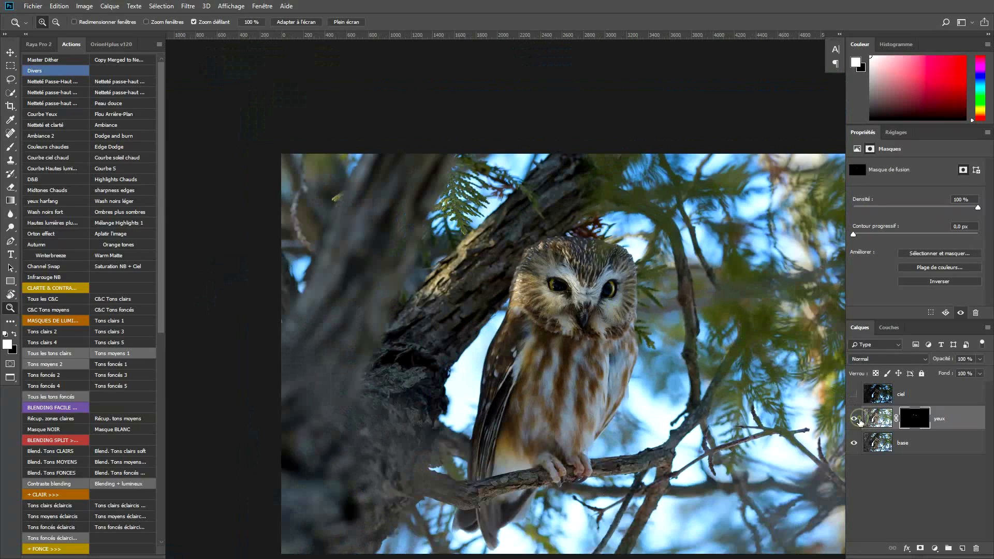
{"action": "mouse_move", "coordinate": [594, 304]}
{"action": "left_mouse_down"}
{"action": "mouse_move", "coordinate": [658, 297]}
{"action": "mouse_move", "coordinate": [588, 312]}
{"action": "left_mouse_up"}
{"action": "left_click_drag", "start_coordinate": [684, 372], "coordinate": [717, 369]}
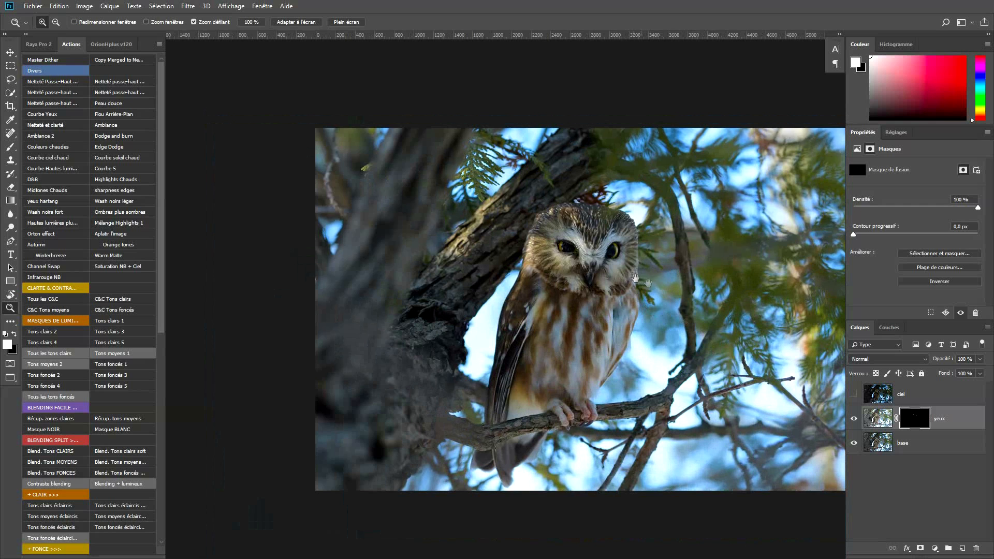
- Show the ciel layer, add a black layer mask that hides it, and reset the brush colours to white over black
{"action": "left_click", "coordinate": [854, 395]}
{"action": "left_click", "coordinate": [904, 398]}
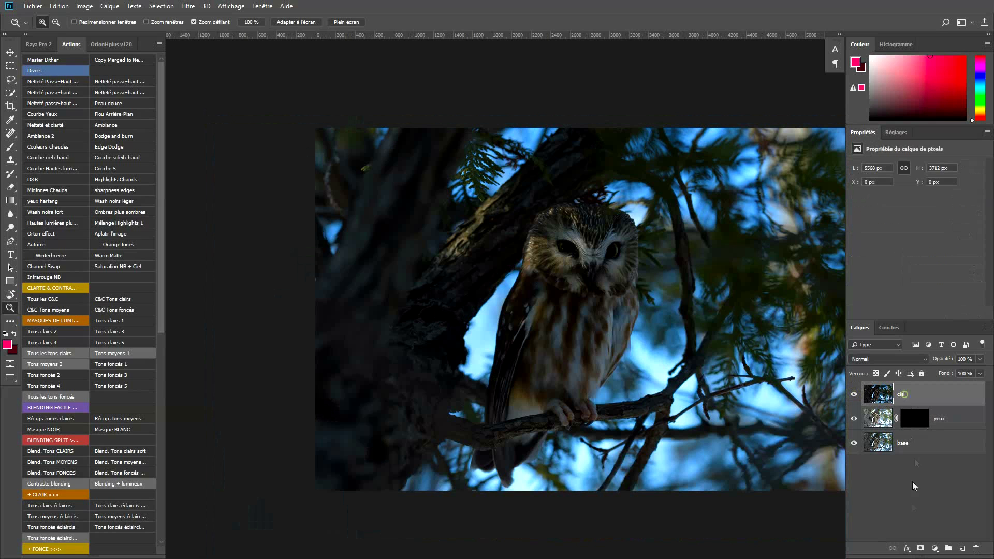
{"action": "left_click", "coordinate": [921, 552], "text": "alt"}
{"action": "key", "text": "d"}
- Paint white on the ciel mask over the bright sky and foliage right of the owl with a soft 1115 px brush
{"action": "key", "text": "b"}
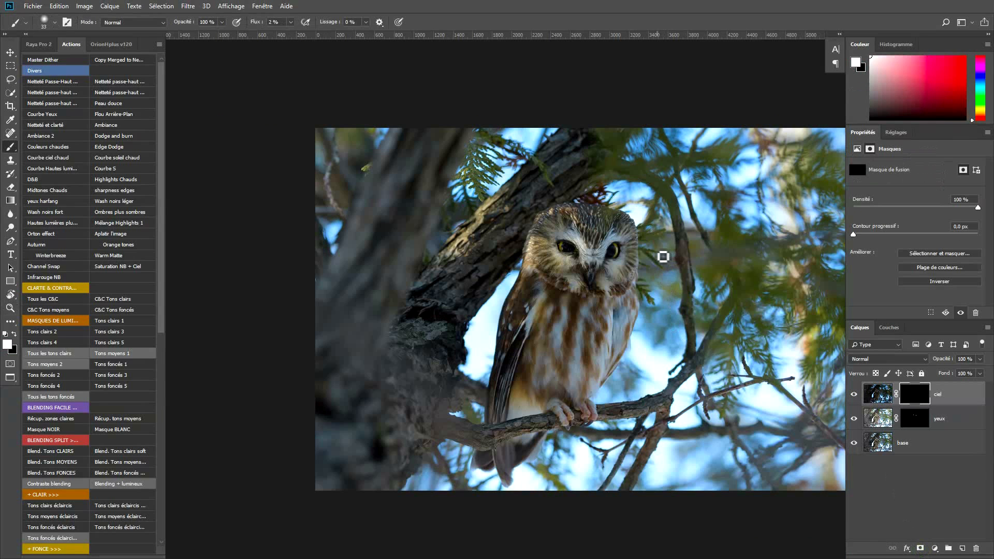
{"action": "right_click", "coordinate": [663, 257]}
{"action": "left_click_drag", "start_coordinate": [714, 278], "coordinate": [778, 281]}
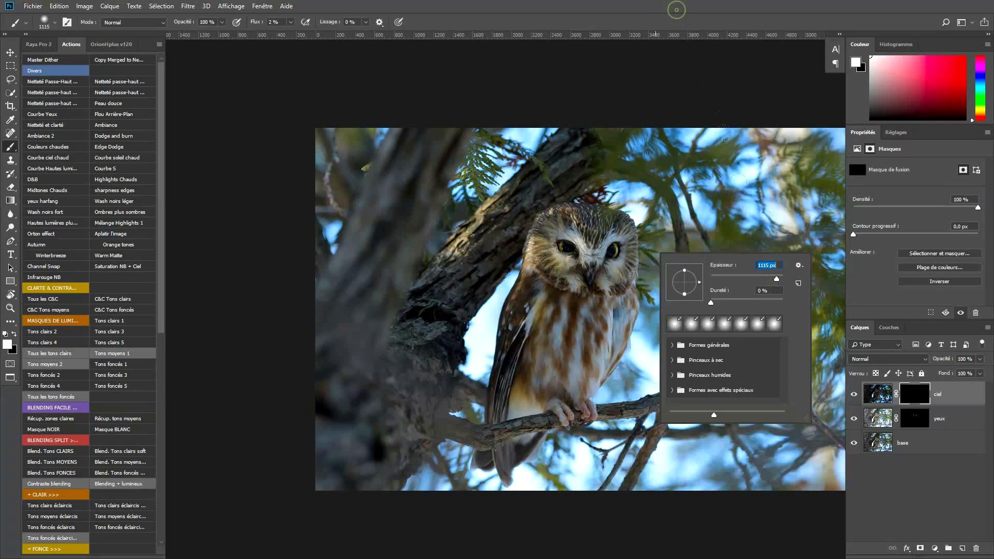
{"action": "left_click", "coordinate": [919, 393]}
{"action": "left_click_drag", "start_coordinate": [711, 276], "coordinate": [584, 238]}
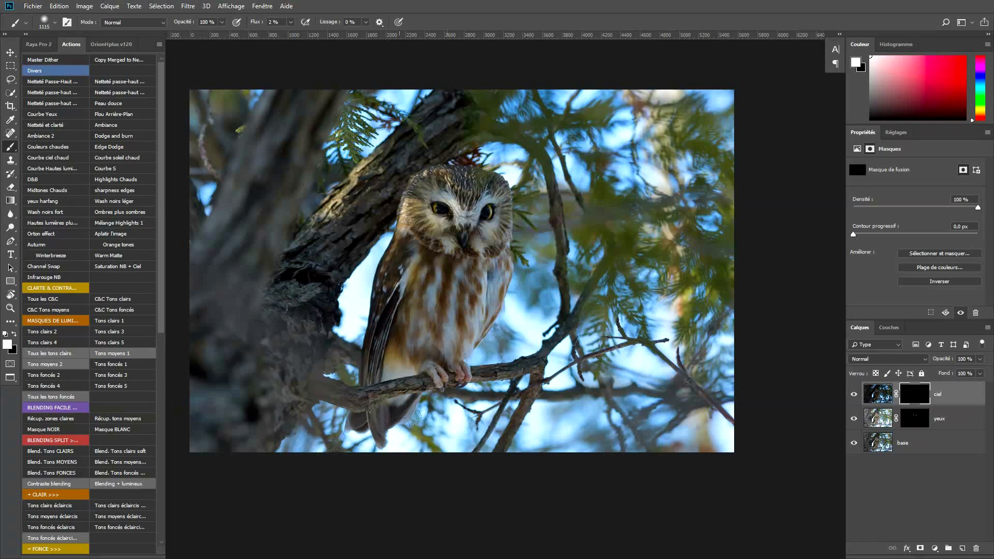
{"action": "mouse_move", "coordinate": [561, 355]}
{"action": "left_mouse_down"}
{"action": "mouse_move", "coordinate": [647, 179]}
{"action": "mouse_move", "coordinate": [651, 124]}
{"action": "mouse_move", "coordinate": [622, 100]}
{"action": "left_mouse_up"}
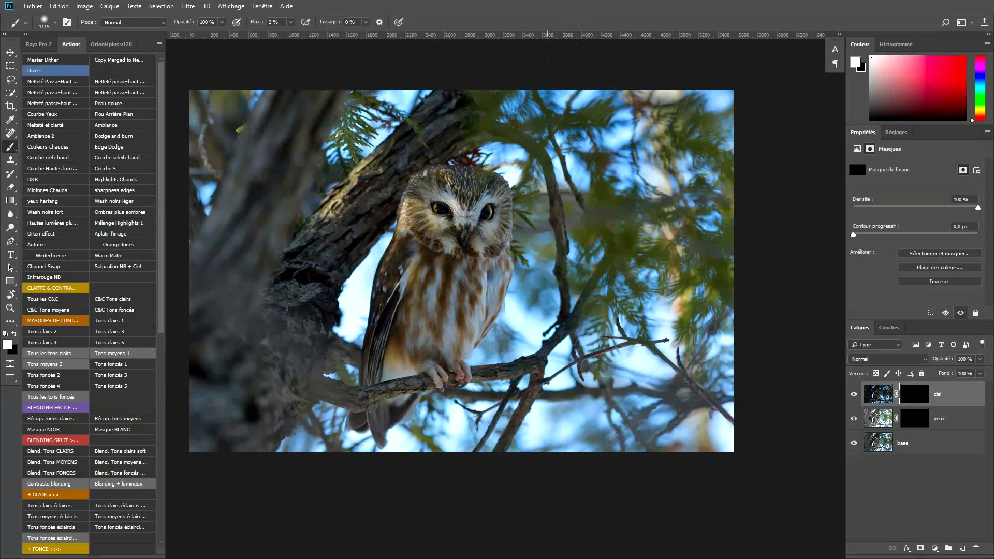
{"action": "left_click_drag", "start_coordinate": [599, 84], "coordinate": [682, 210]}
{"action": "left_click_drag", "start_coordinate": [708, 414], "coordinate": [764, 414]}
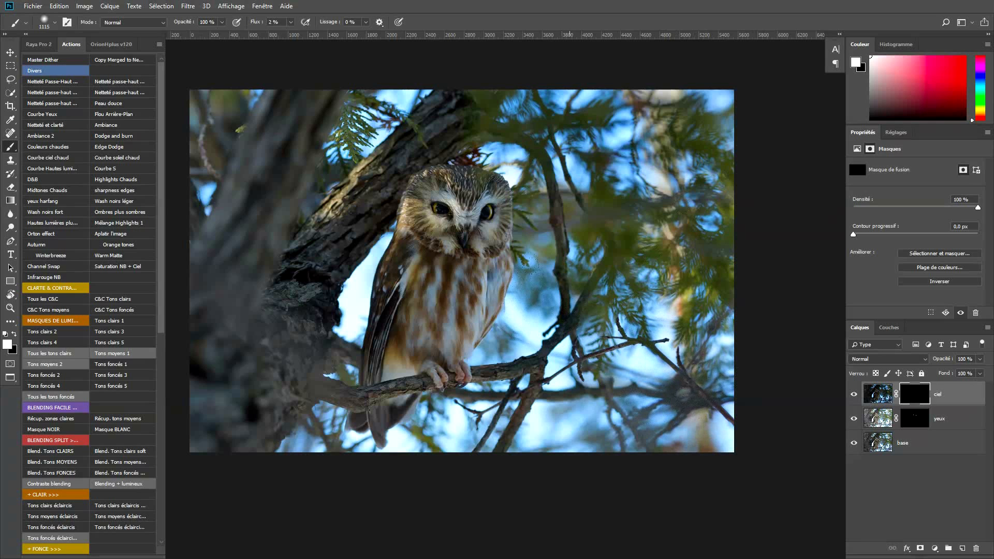
- Reduce the brush to 369 px and paint white on the ciel mask over the remaining bright sky patches around the owl and branch
{"action": "right_click", "coordinate": [380, 239]}
{"action": "left_click_drag", "start_coordinate": [499, 268], "coordinate": [493, 267]}
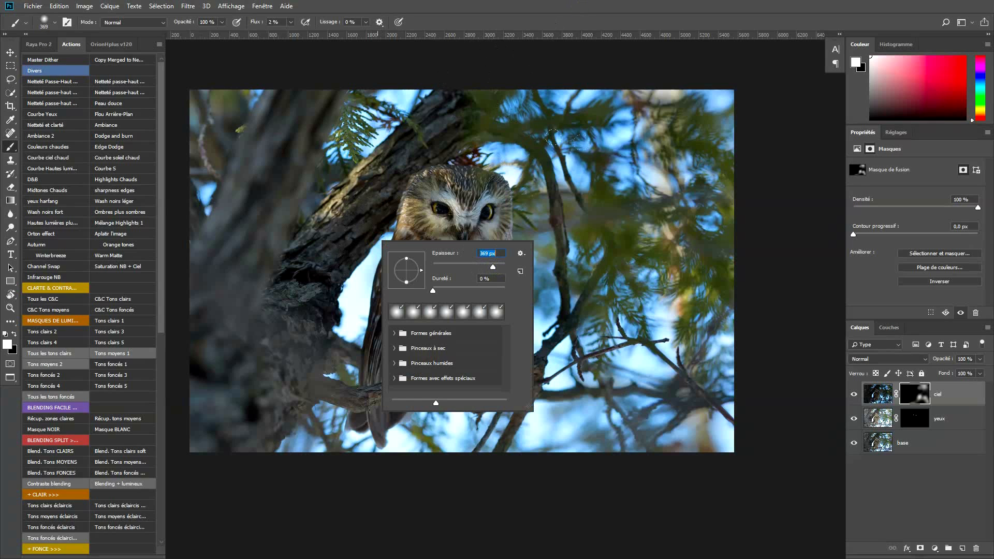
{"action": "left_click", "coordinate": [904, 393]}
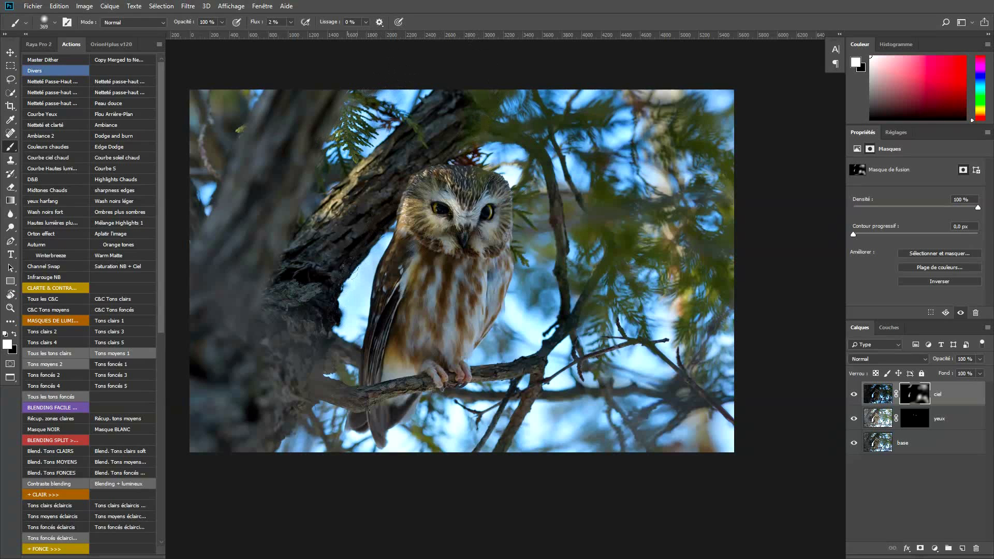
{"action": "key", "text": "x"}
{"action": "key", "text": "x"}
{"action": "left_click_drag", "start_coordinate": [451, 417], "coordinate": [481, 407]}
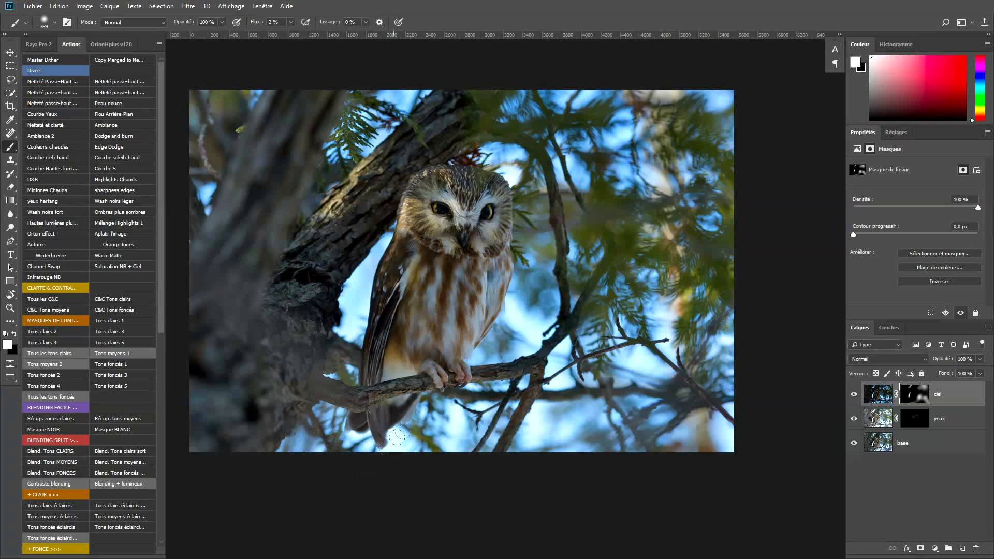
{"action": "mouse_move", "coordinate": [515, 340]}
{"action": "left_mouse_down"}
{"action": "mouse_move", "coordinate": [533, 304]}
{"action": "mouse_move", "coordinate": [516, 311]}
{"action": "mouse_move", "coordinate": [513, 284]}
{"action": "mouse_move", "coordinate": [528, 317]}
{"action": "mouse_move", "coordinate": [567, 341]}
{"action": "mouse_move", "coordinate": [551, 372]}
{"action": "mouse_move", "coordinate": [552, 391]}
{"action": "mouse_move", "coordinate": [565, 394]}
{"action": "mouse_move", "coordinate": [525, 419]}
{"action": "mouse_move", "coordinate": [541, 396]}
{"action": "mouse_move", "coordinate": [540, 428]}
{"action": "mouse_move", "coordinate": [586, 434]}
{"action": "mouse_move", "coordinate": [653, 354]}
{"action": "mouse_move", "coordinate": [717, 334]}
{"action": "mouse_move", "coordinate": [707, 362]}
{"action": "mouse_move", "coordinate": [715, 359]}
{"action": "mouse_move", "coordinate": [713, 422]}
{"action": "left_mouse_up"}
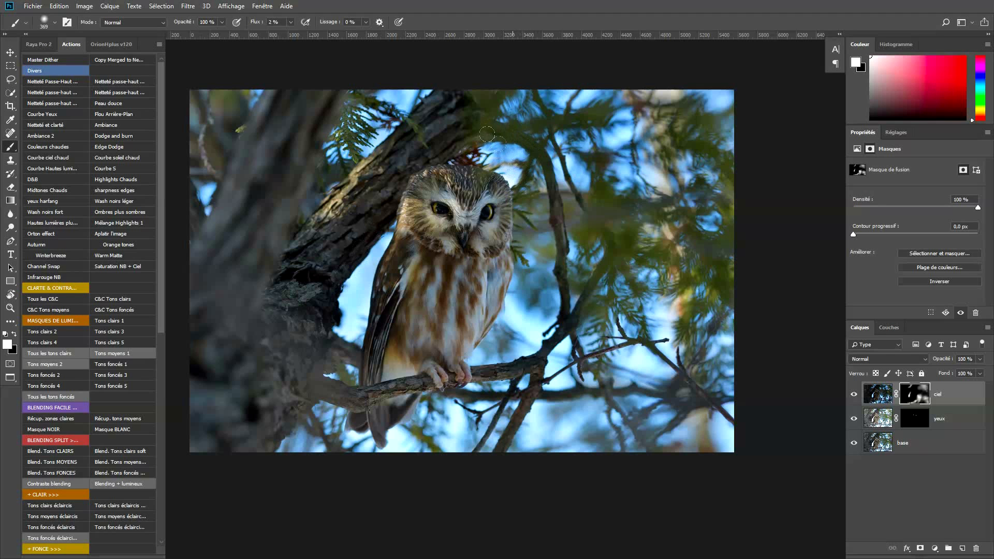
- Compare the picture with the masked layers hidden and shown to examine the blended sky, leaving all layers visible
{"action": "left_click", "coordinate": [855, 396]}
{"action": "left_click", "coordinate": [857, 401]}
{"action": "left_click", "coordinate": [857, 402]}
{"action": "left_click", "coordinate": [856, 402]}
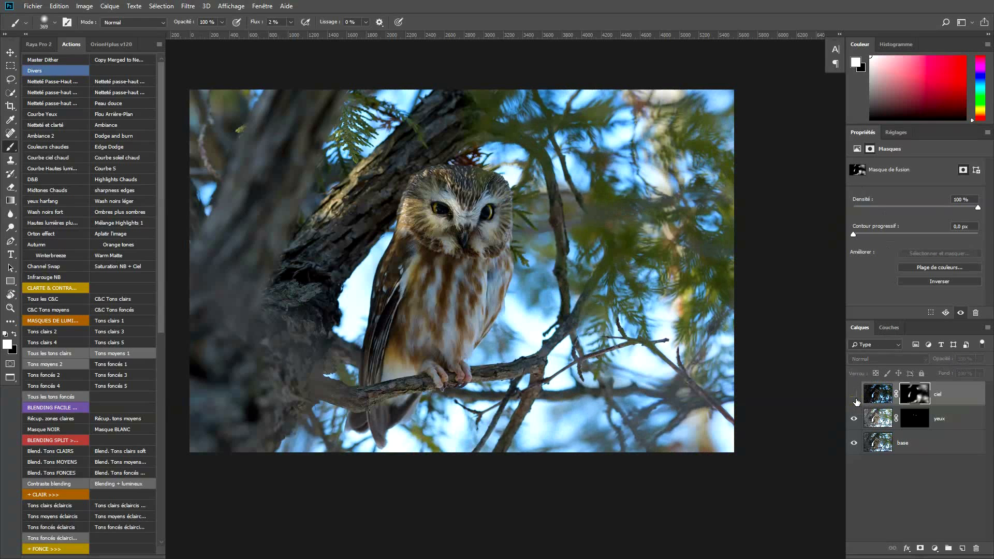
{"action": "left_click", "coordinate": [855, 397]}
{"action": "left_click", "coordinate": [855, 397]}
{"action": "left_click", "coordinate": [854, 397]}
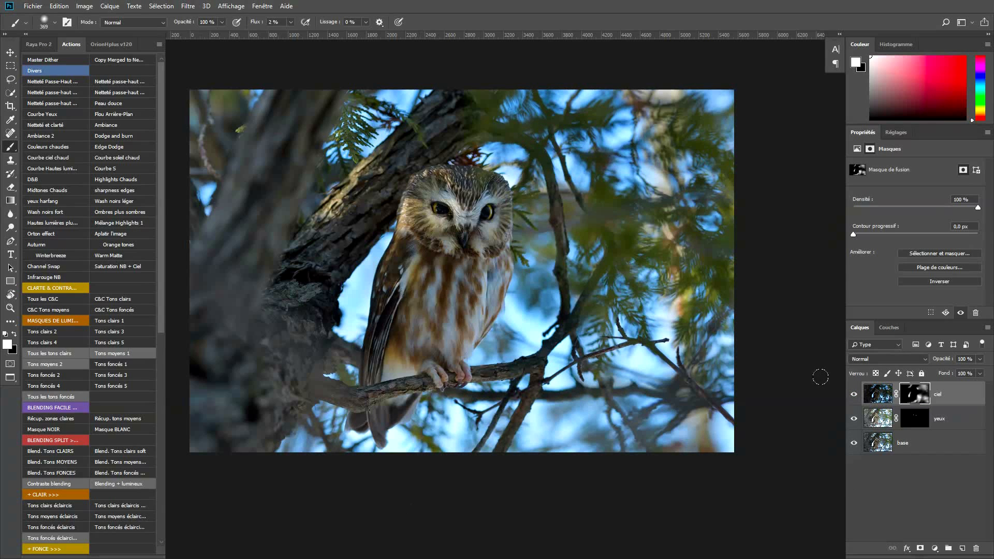
{"action": "left_click", "coordinate": [854, 395]}
{"action": "left_click", "coordinate": [854, 395]}
{"action": "left_click", "coordinate": [855, 394]}
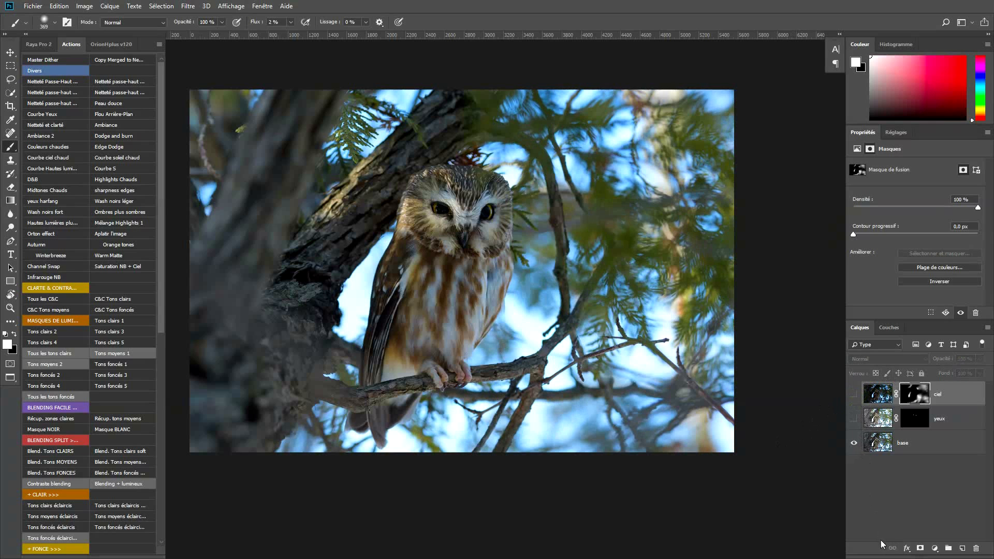
{"action": "left_click", "coordinate": [855, 395]}
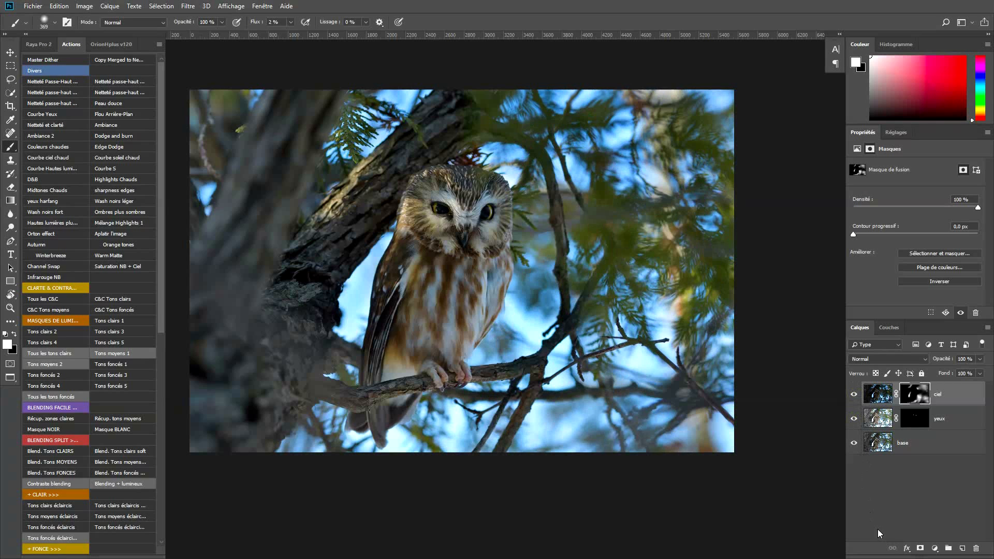